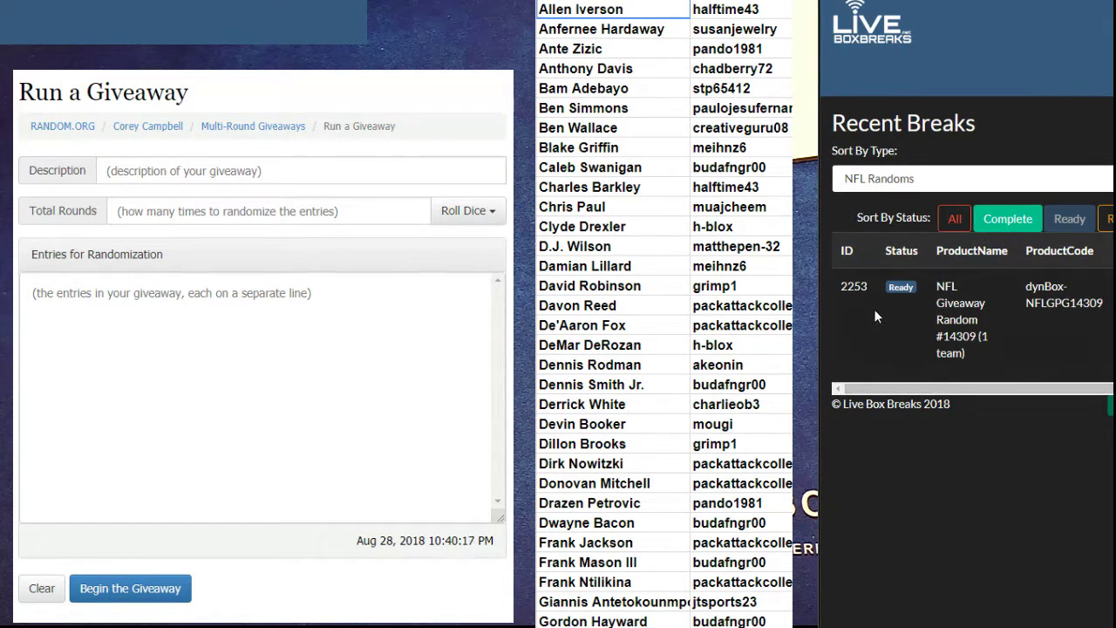
# Step: Open the results of the ready break NFL Giveaway Random #14309 and skim its team list and preference-sorted results
pyautogui.click(900, 293)
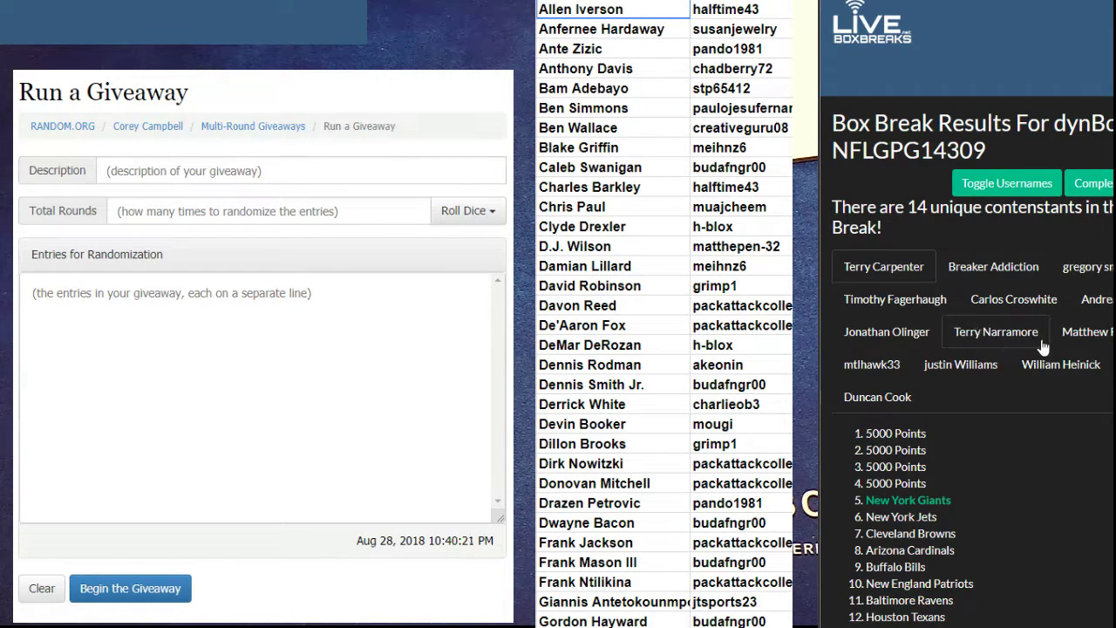
pyautogui.scroll(-15, 1044, 352)
pyautogui.scroll(-10, 1044, 361)
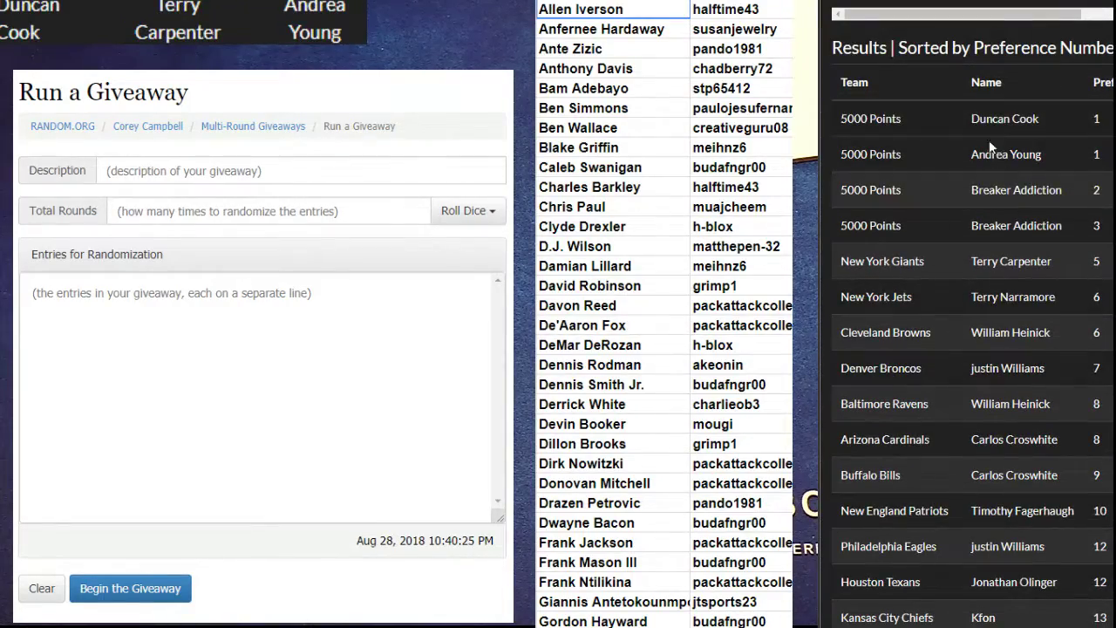
pyautogui.scroll(10, 1044, 262)
pyautogui.scroll(5, 1043, 183)
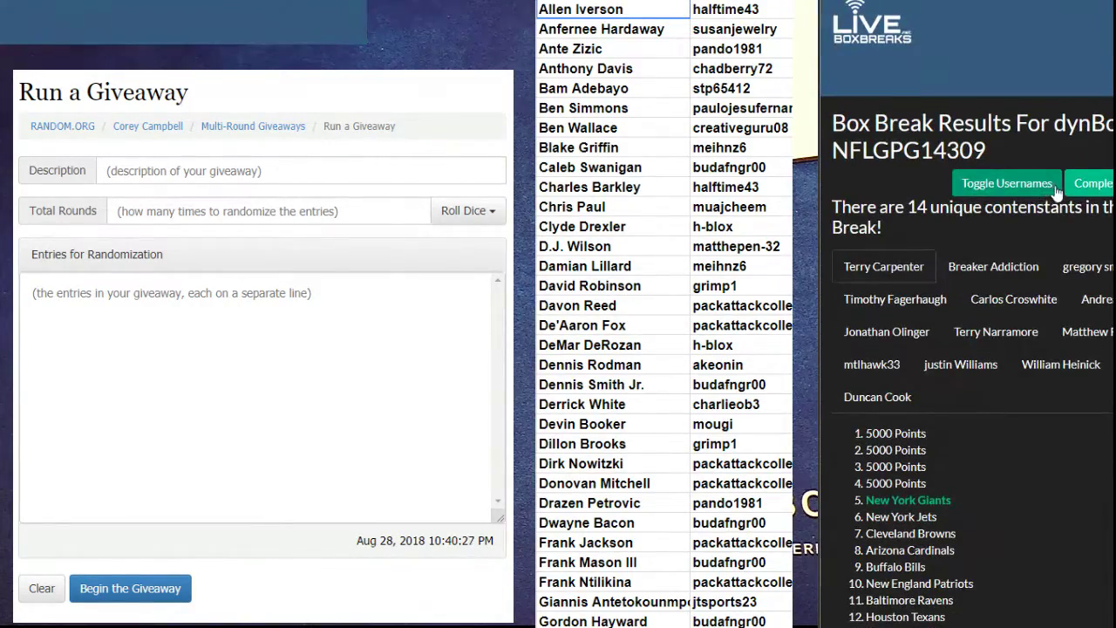
# Step: Examine the break's results sorted by preference number, from the 5000 Points rows to the final DOTD Value Team rows
pyautogui.scroll(-10, 1030, 349)
pyautogui.scroll(-10, 1030, 344)
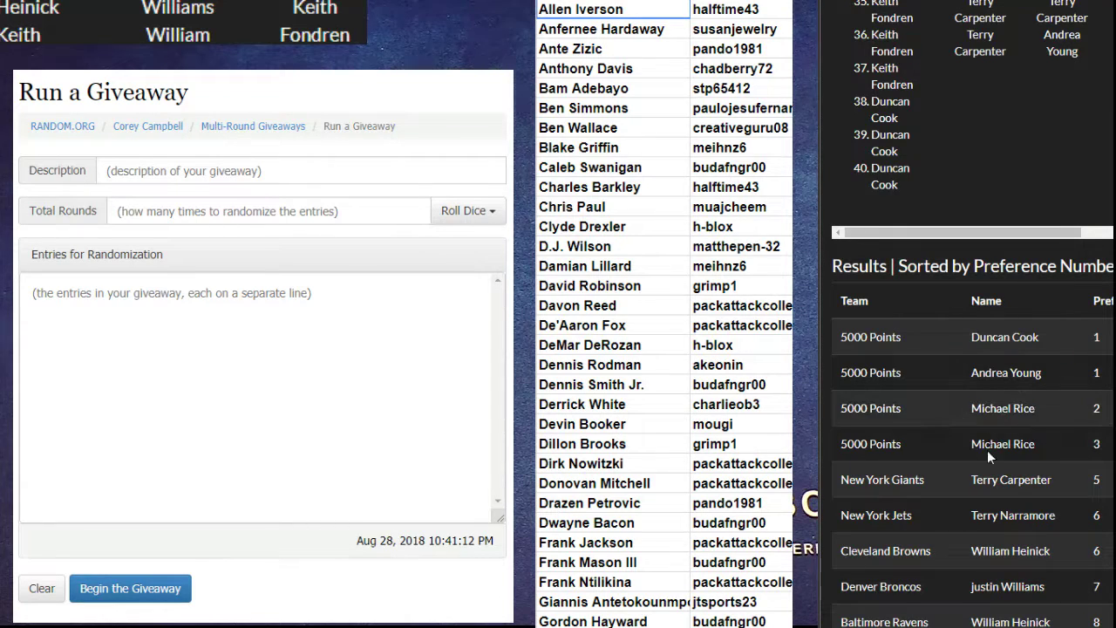
pyautogui.scroll(-4, 985, 468)
pyautogui.scroll(-10, 985, 468)
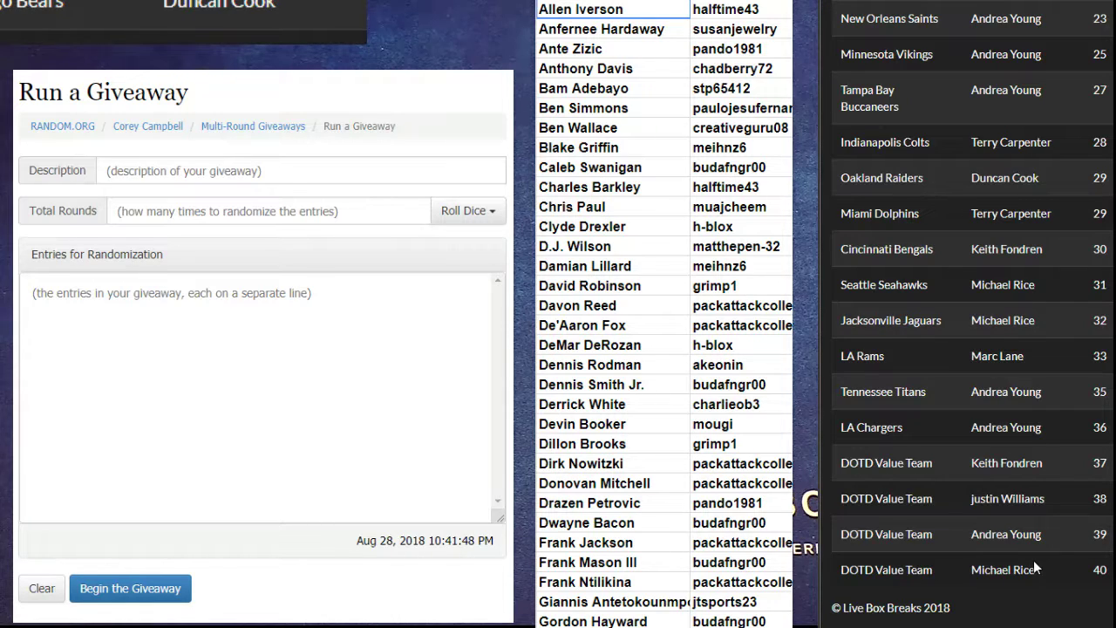
pyautogui.scroll(15, 1033, 560)
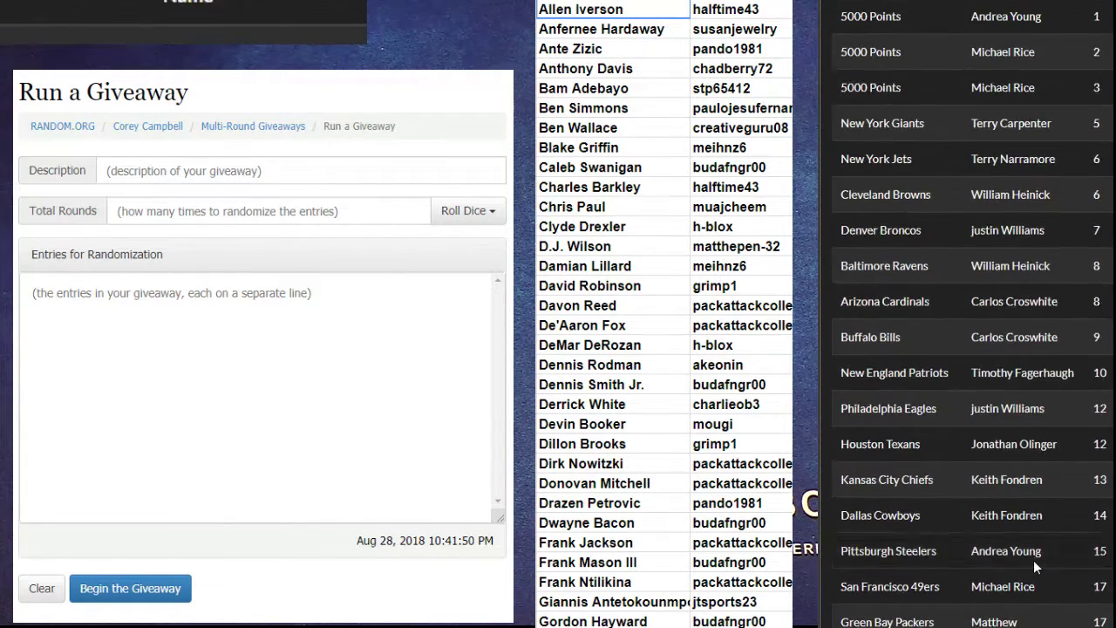
pyautogui.scroll(-15, 1033, 560)
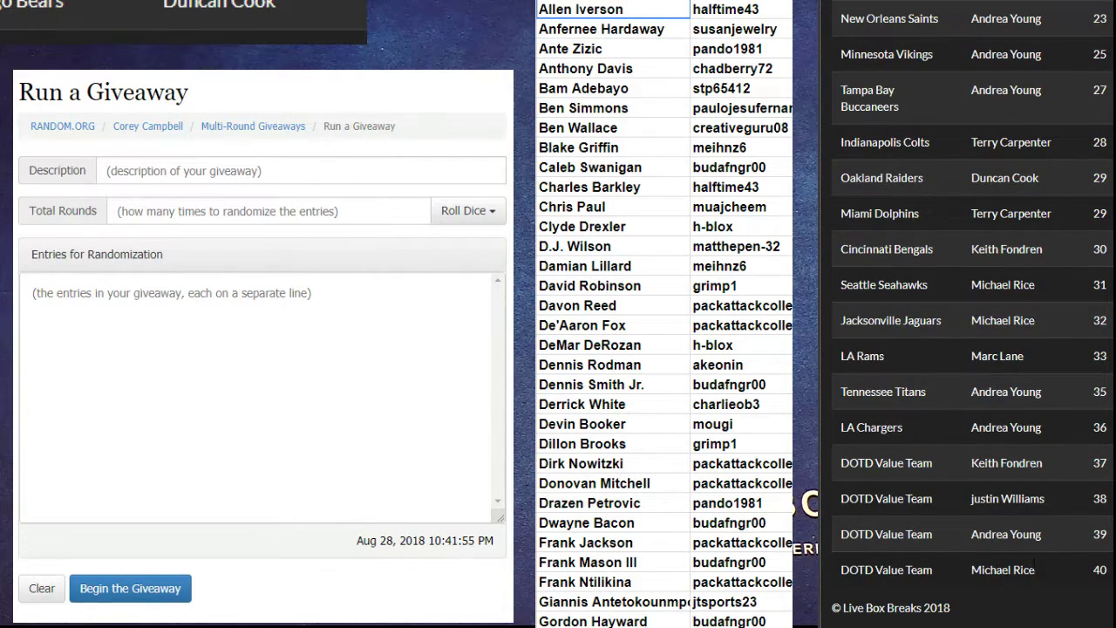
pyautogui.scroll(20, 1034, 563)
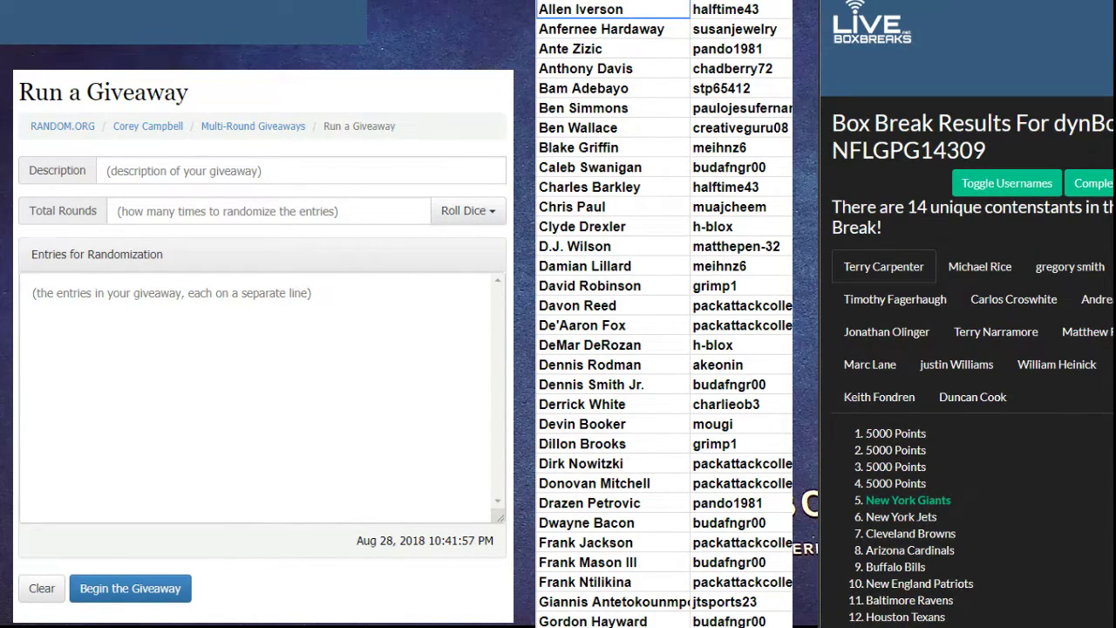
# Step: Toggle the contestants to usernames and copy the break's initial list into the giveaway's entries
pyautogui.click(1007, 184)
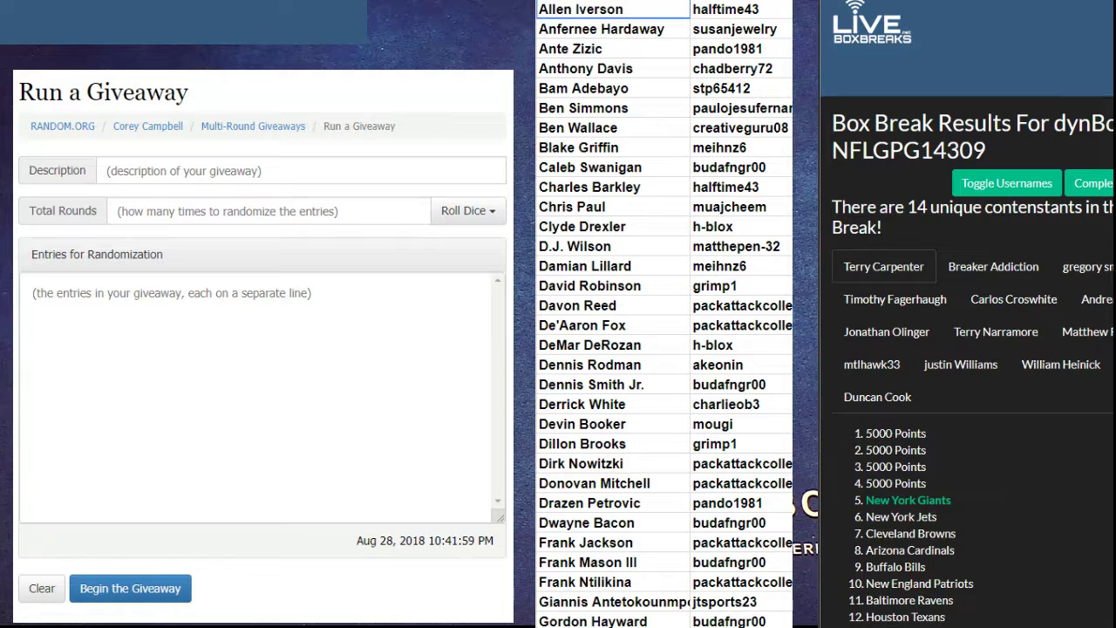
pyautogui.click(204, 25)
pyautogui.scroll(-6, 985, 413)
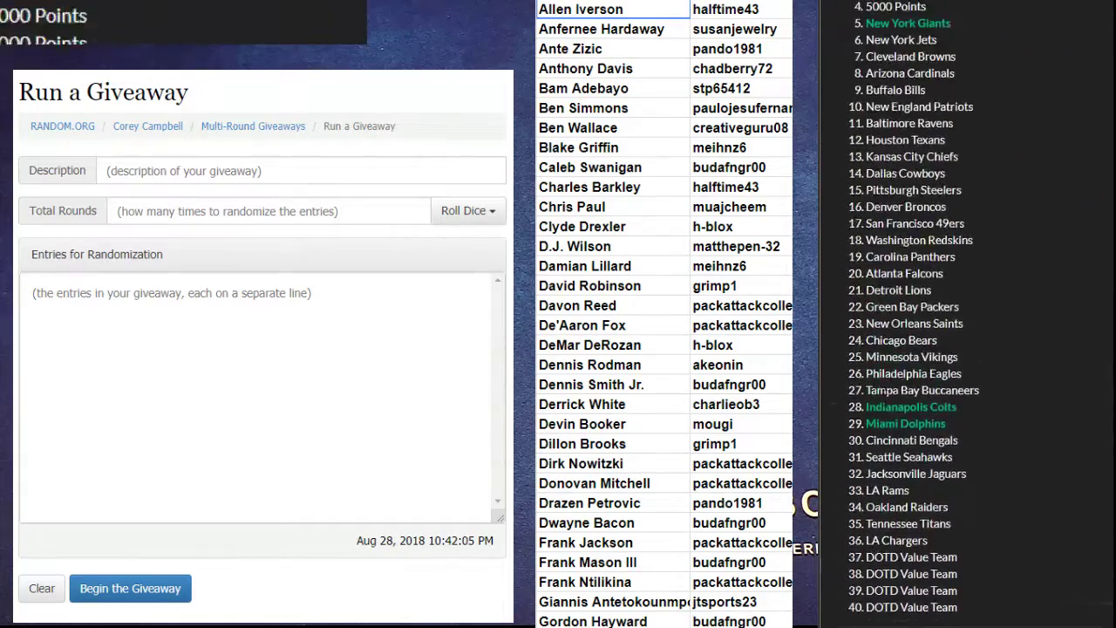
pyautogui.scroll(10, 904, 439)
pyautogui.scroll(-15, 904, 439)
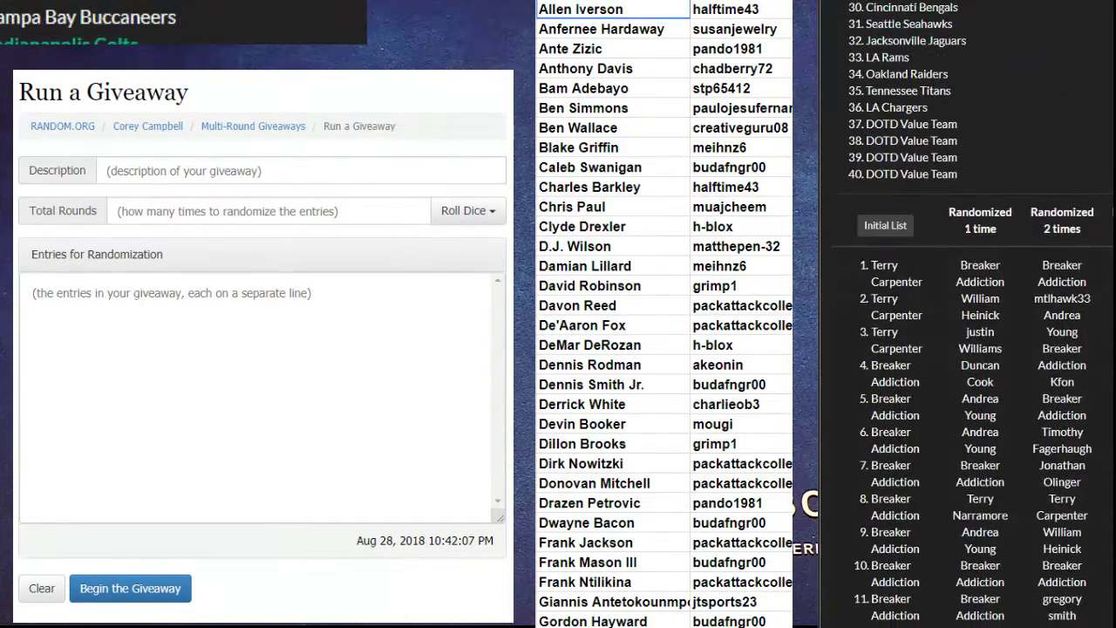
pyautogui.click(872, 231)
pyautogui.click(101, 296)
pyautogui.hotkey('ctrl', 'v')
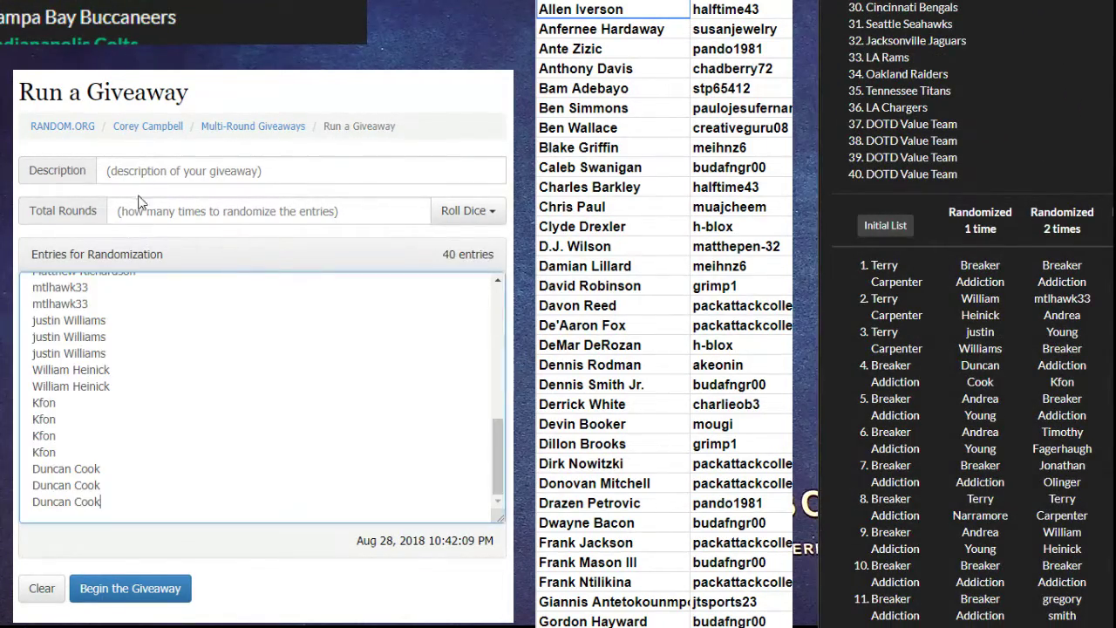
# Step: Set the giveaway's description to "NFL 14309" and its total rounds to 5
pyautogui.click(138, 172)
pyautogui.write('14309')
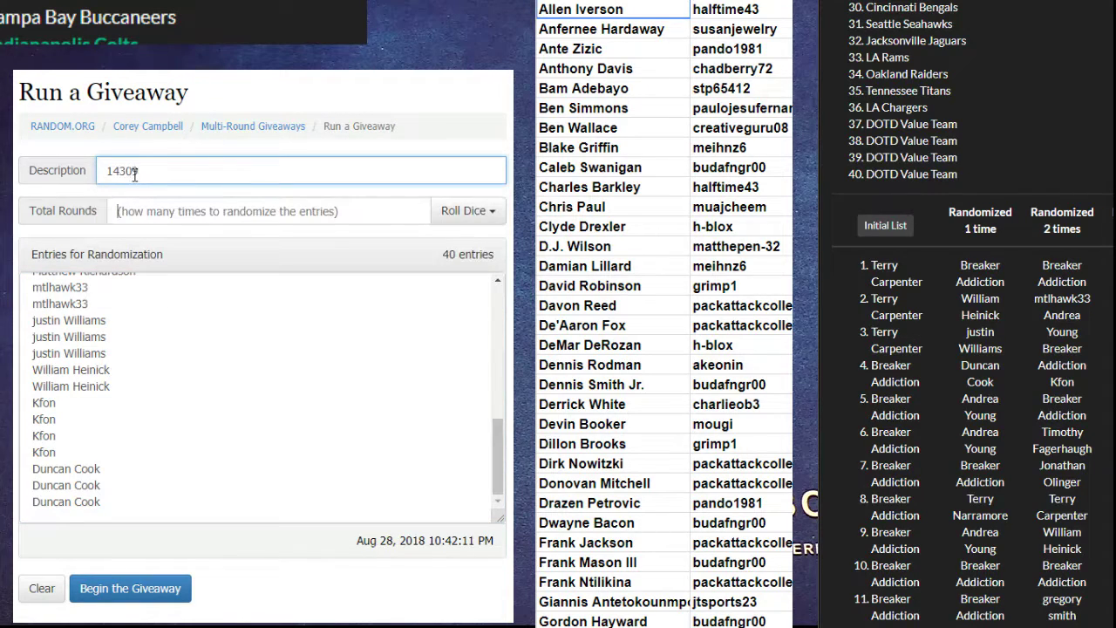
pyautogui.press('Tab')
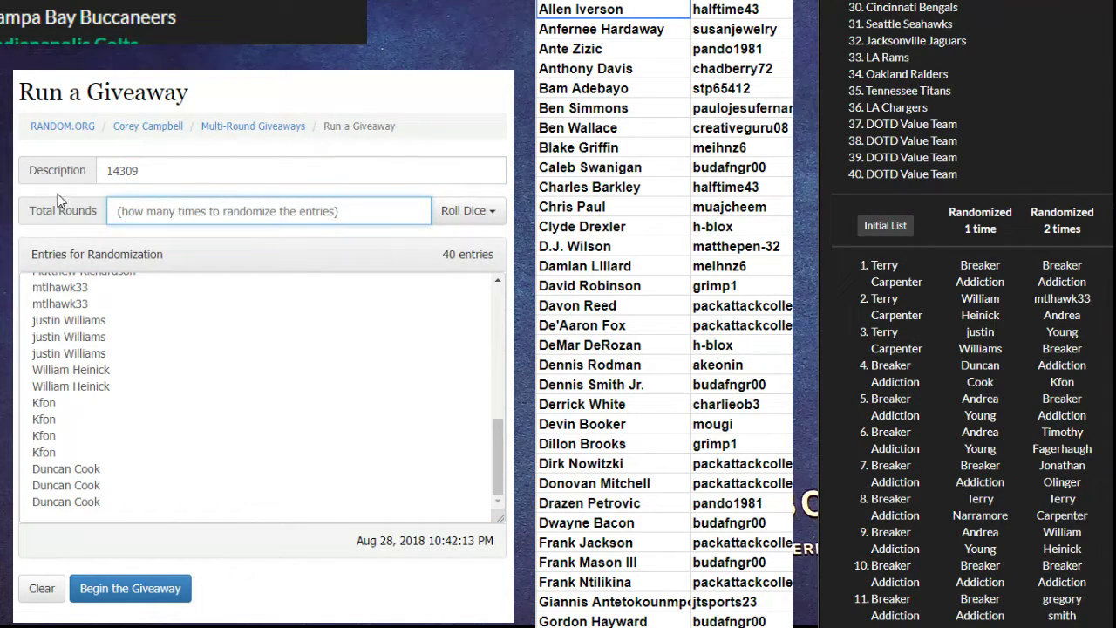
pyautogui.click(101, 171)
pyautogui.write('NFL')
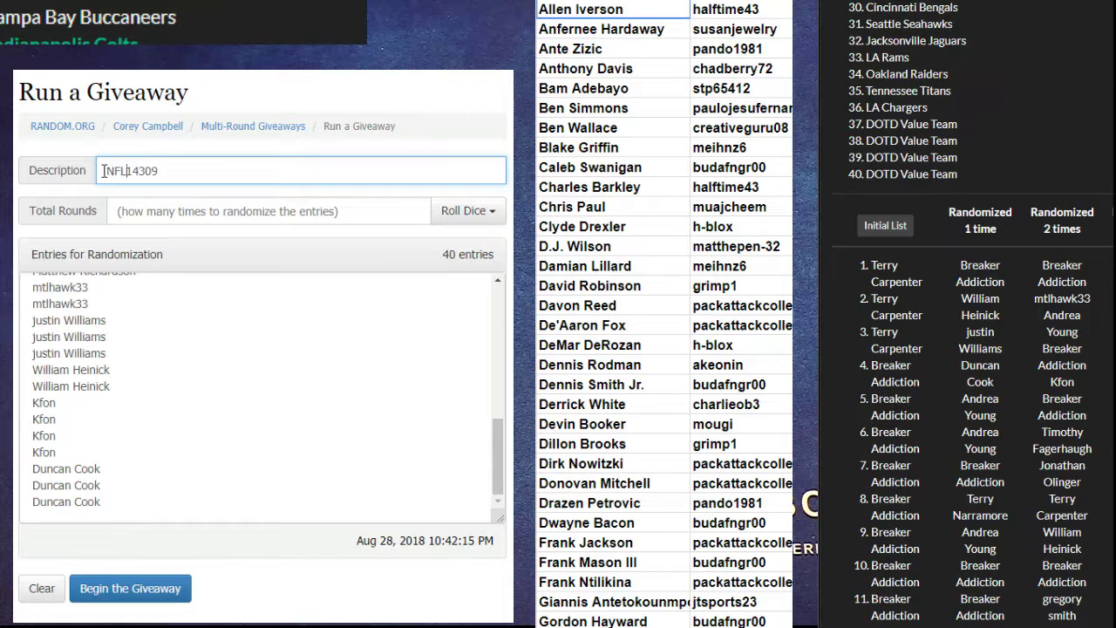
pyautogui.click(143, 216)
pyautogui.write('5')
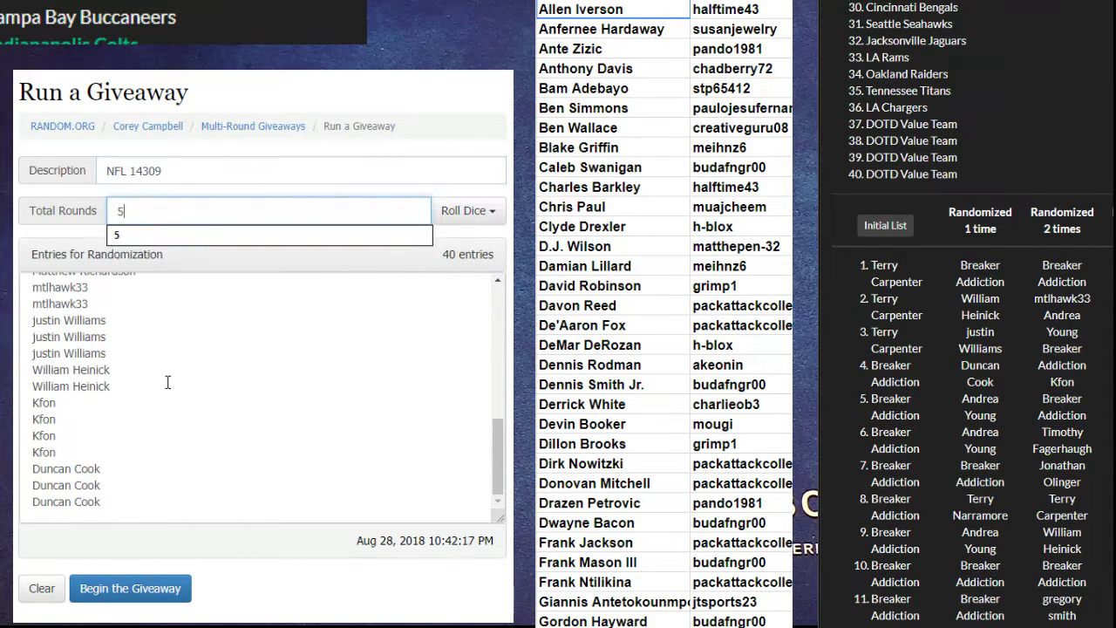
pyautogui.click(168, 384)
# Step: Switch the spreadsheet to the sheet containing the NFL and NBA box lists
pyautogui.click(615, 621)
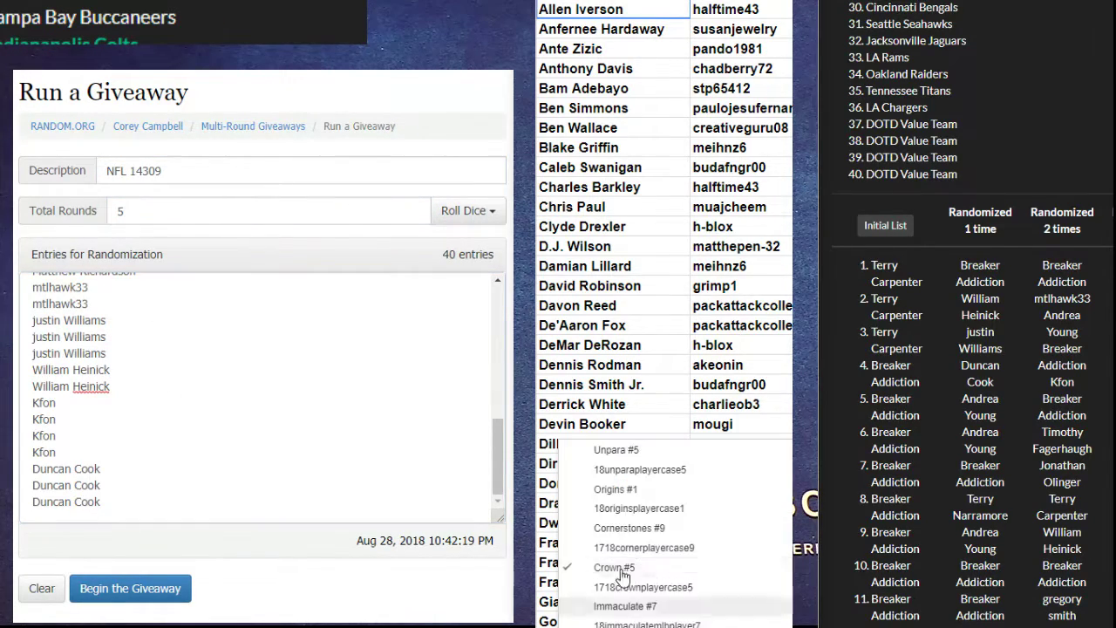
pyautogui.click(636, 473)
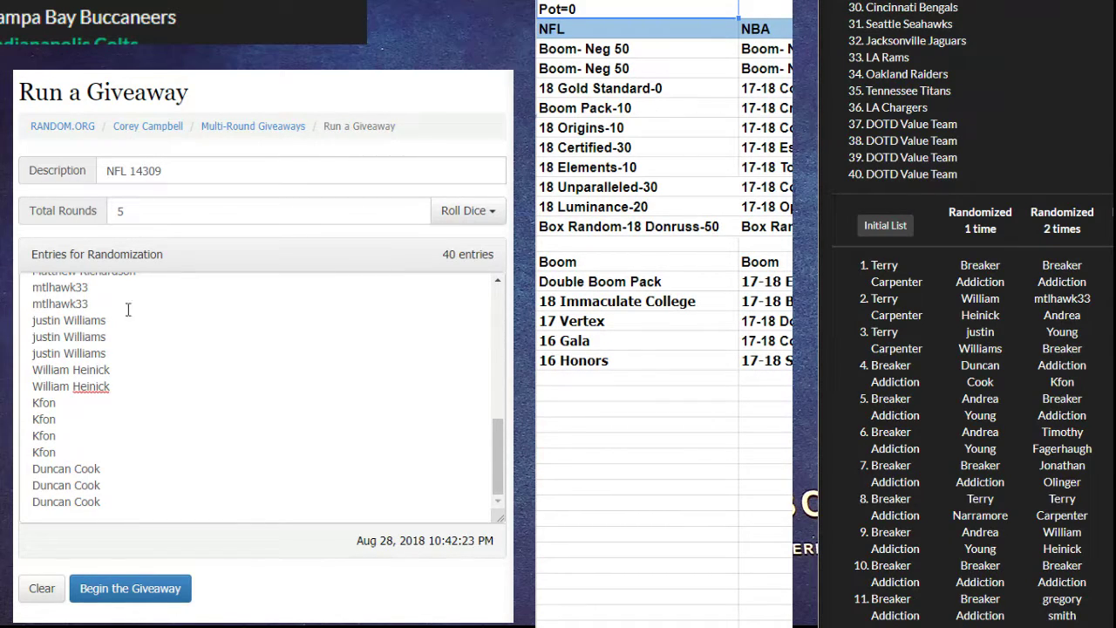
# Step: Run all five rounds of the NFL 14309 giveaway and highlight the first-place entry in the final result
pyautogui.click(133, 584)
pyautogui.click(429, 211)
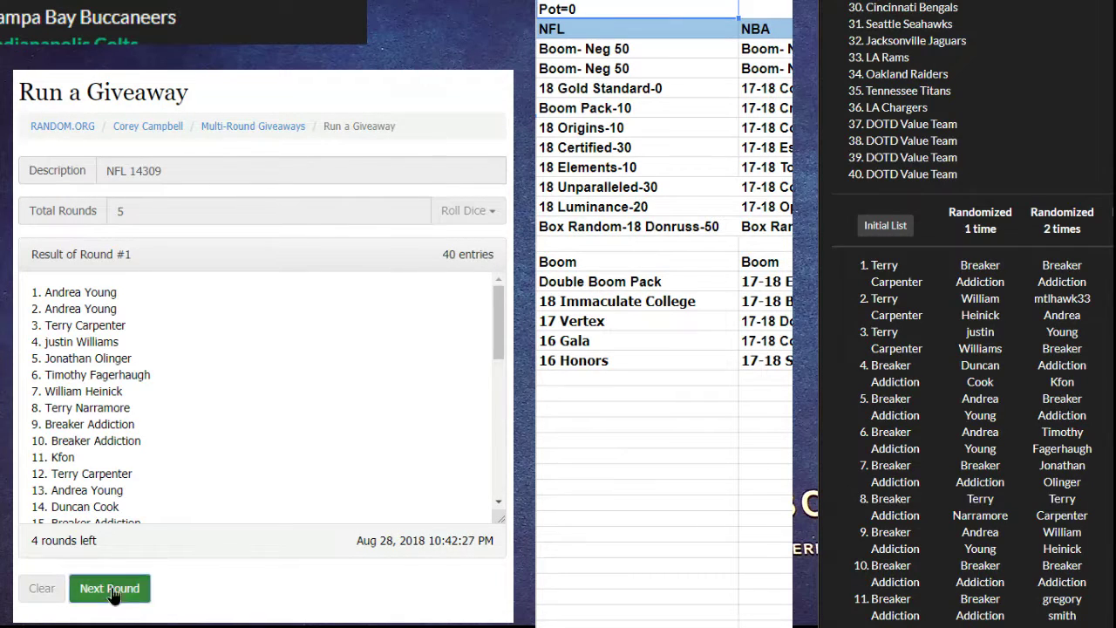
pyautogui.click(109, 593)
pyautogui.click(109, 591)
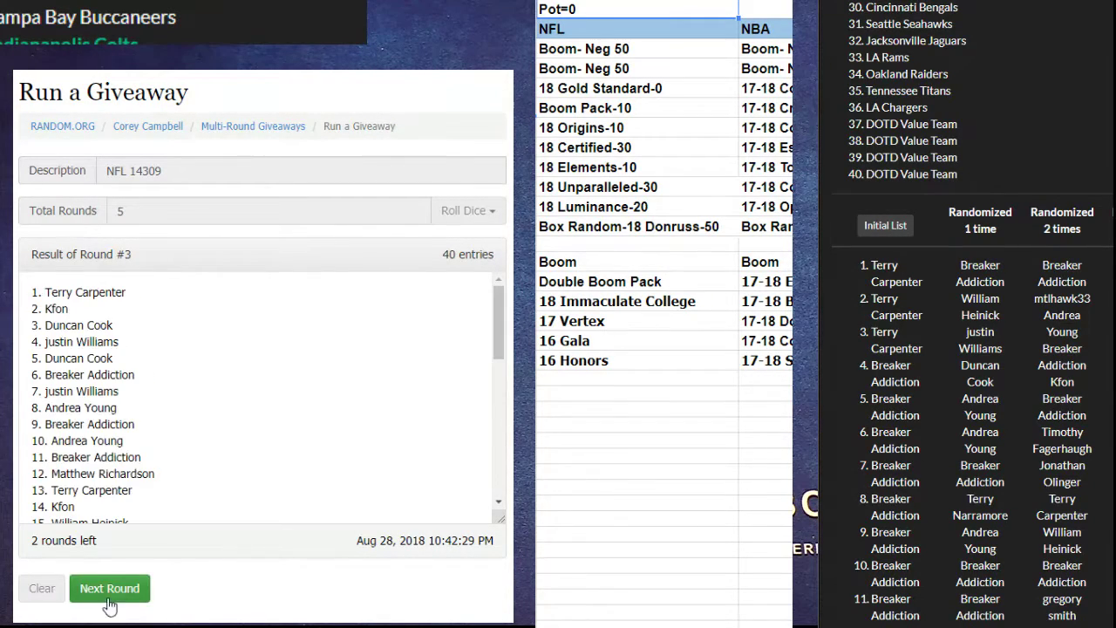
pyautogui.click(109, 591)
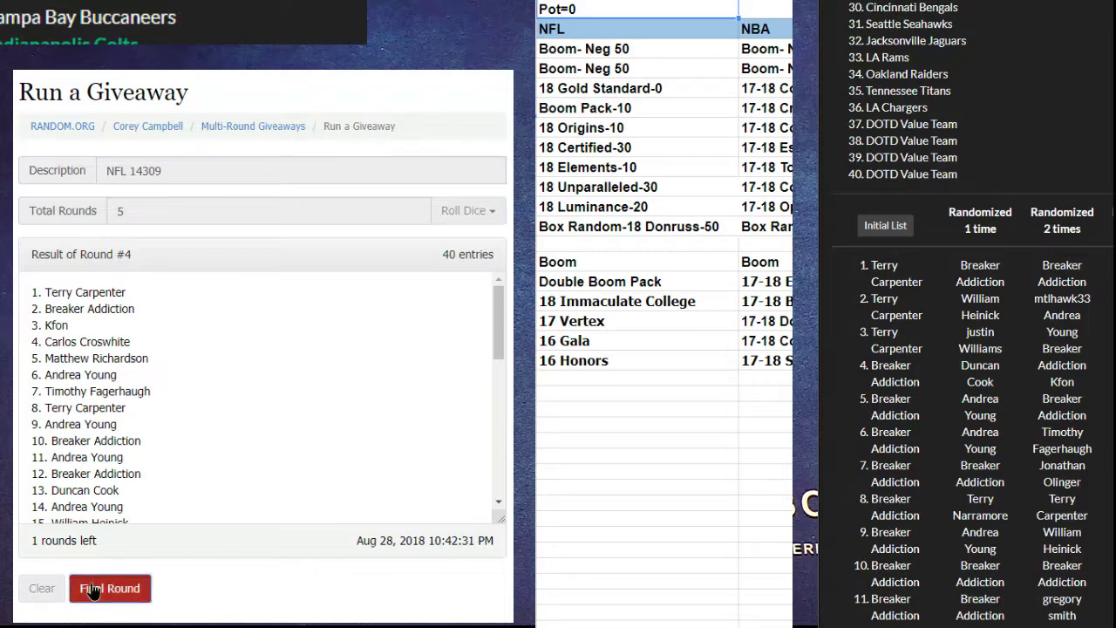
pyautogui.click(94, 591)
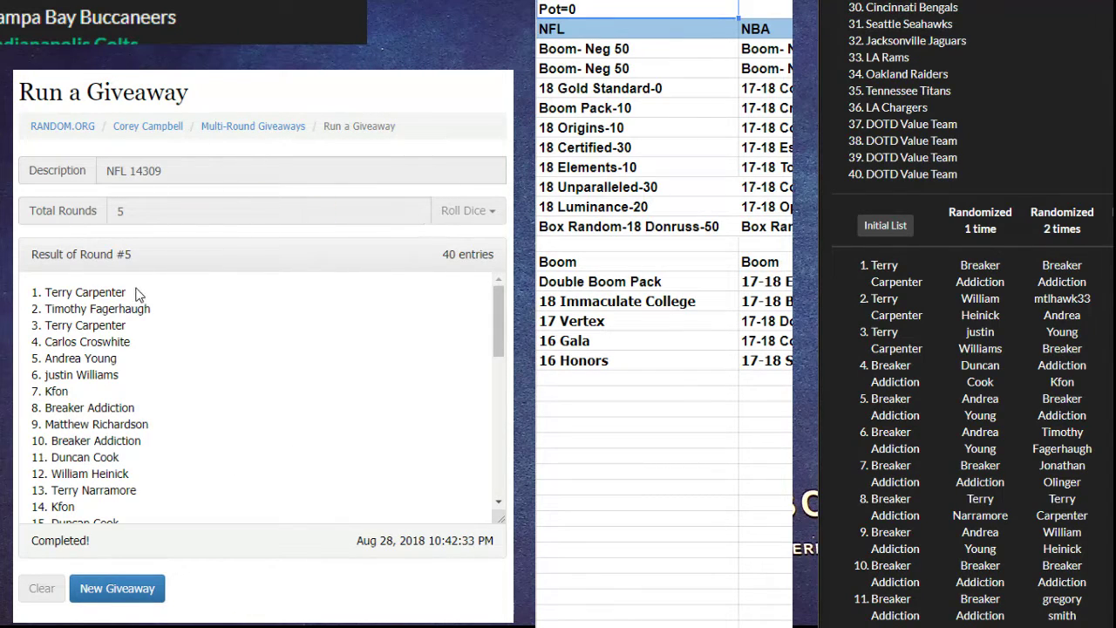
pyautogui.moveTo(138, 293); pyautogui.dragTo(45, 293)
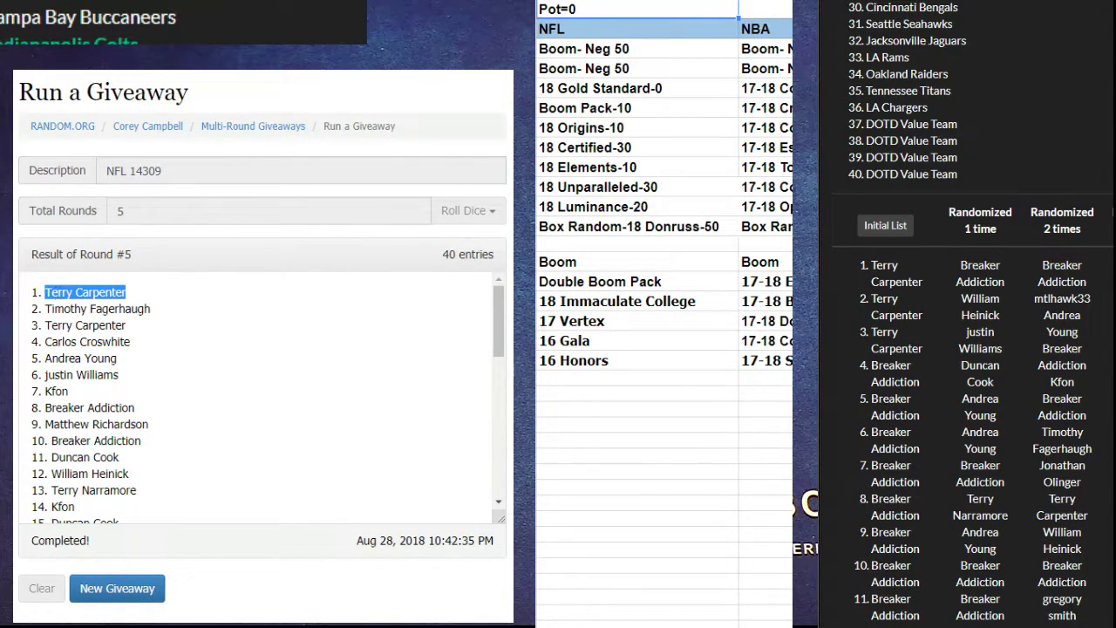
pyautogui.hotkey('alt', 'Tab')
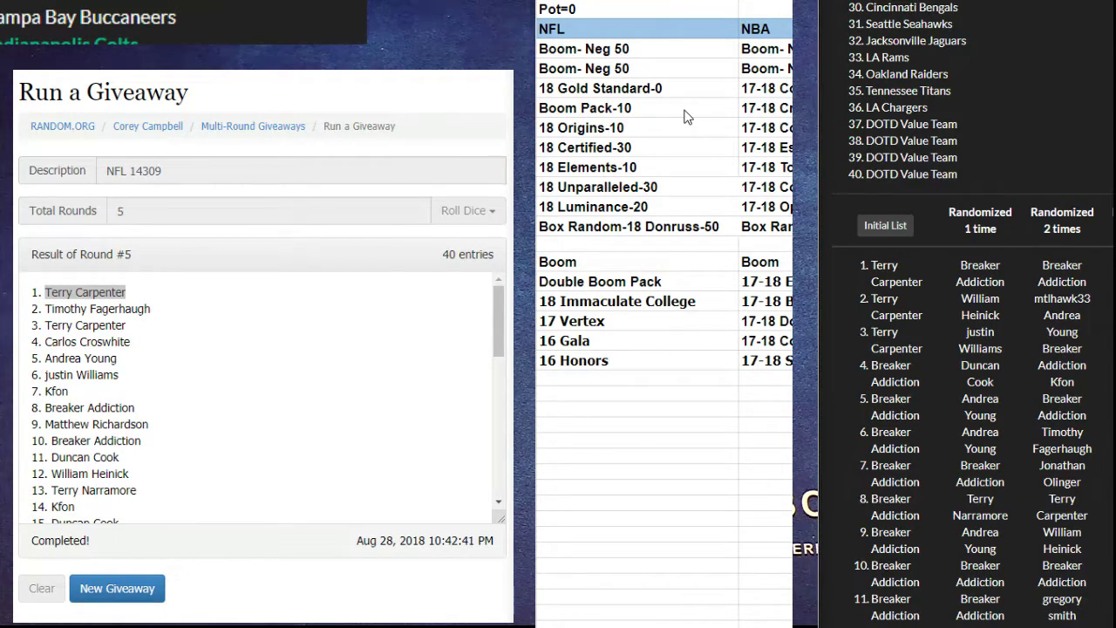
# Step: Copy the spreadsheet's NFL list from Boom- Neg 50 through Box Random-18 Donruss-50 and start a new giveaway
pyautogui.moveTo(659, 227); pyautogui.dragTo(575, 49)
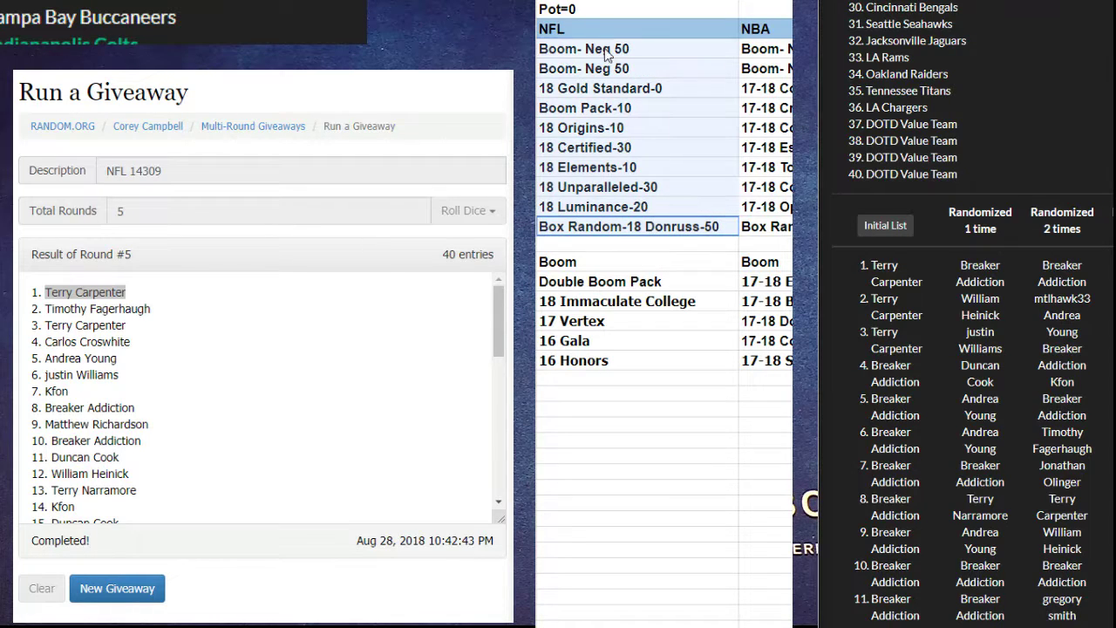
pyautogui.hotkey('ctrl', 'c')
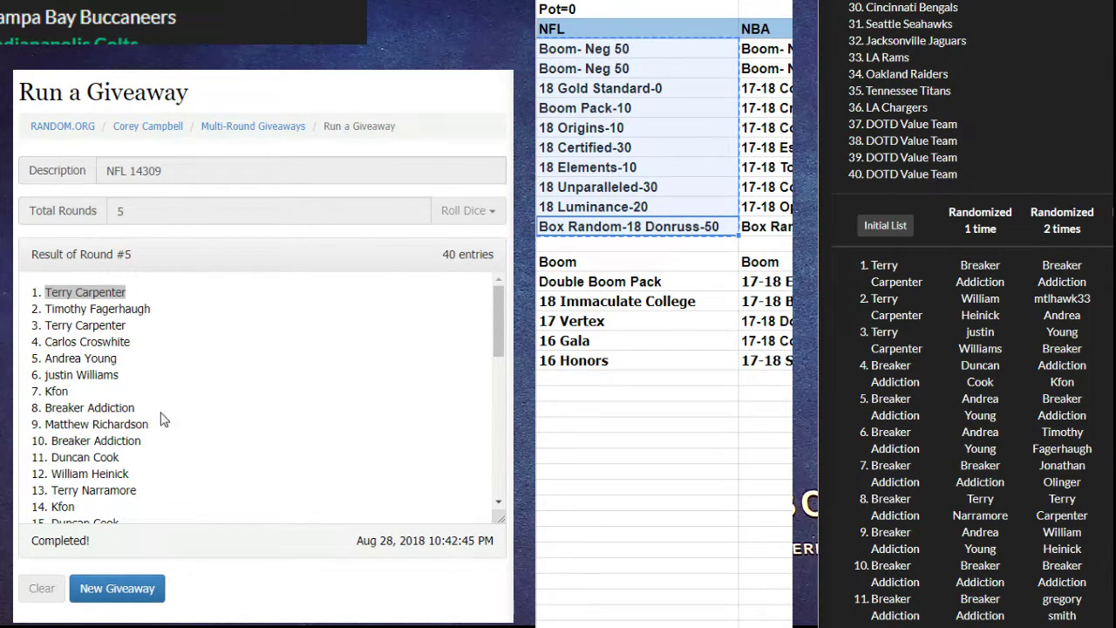
pyautogui.click(117, 588)
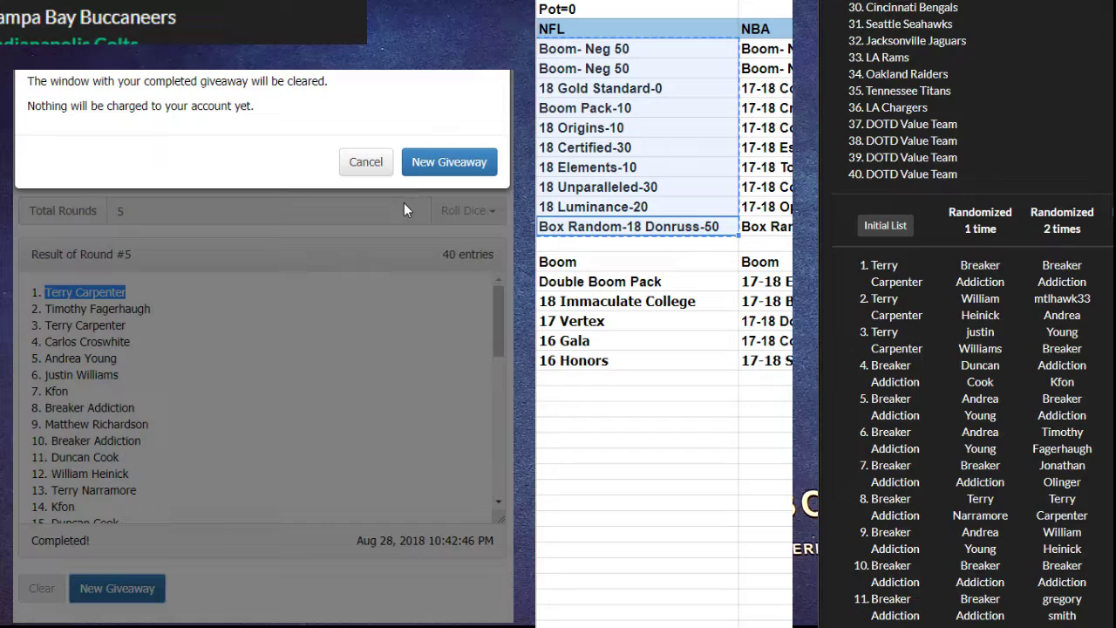
pyautogui.click(431, 162)
# Step: Set the description to "NFL 14309 box" and total rounds to 5, and paste the copied NFL list as the entries
pyautogui.click(208, 167)
pyautogui.write('N')
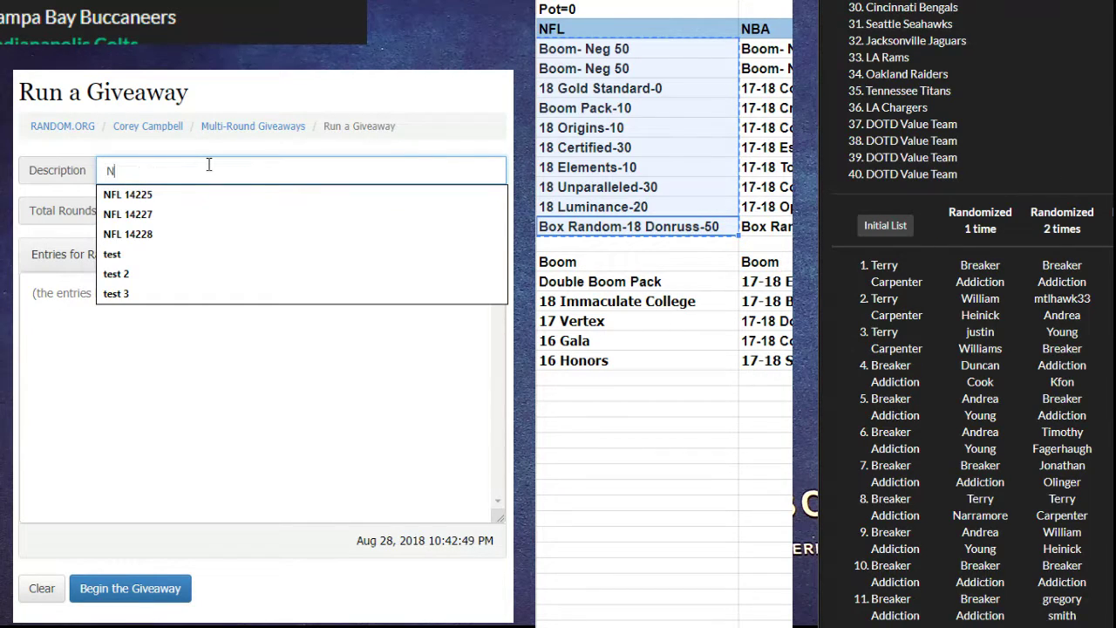
pyautogui.write('FL 143')
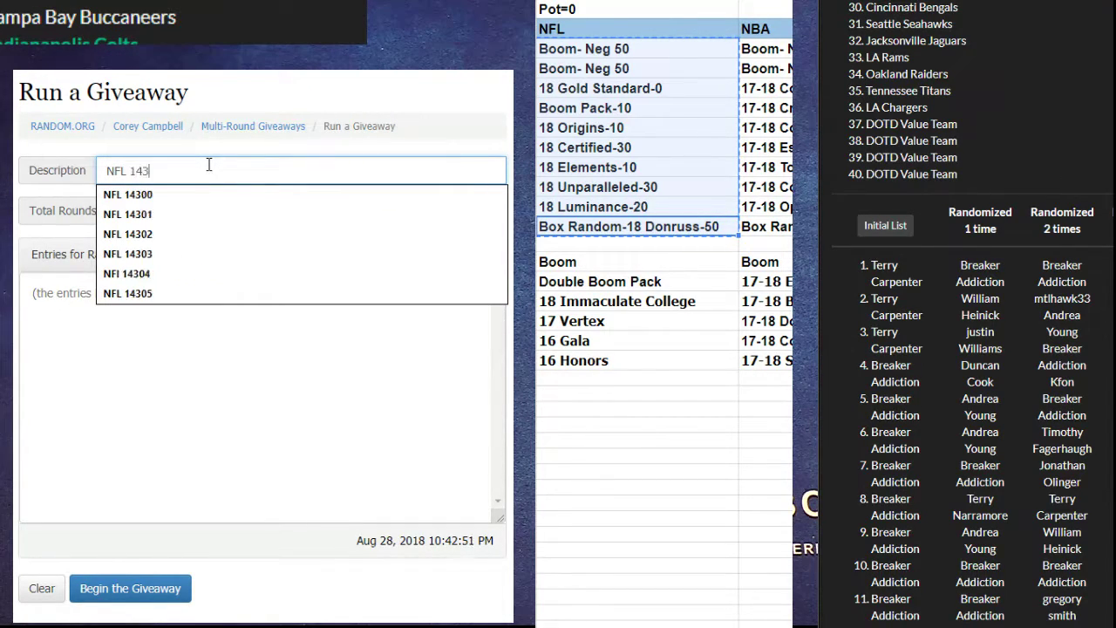
pyautogui.write('09 box')
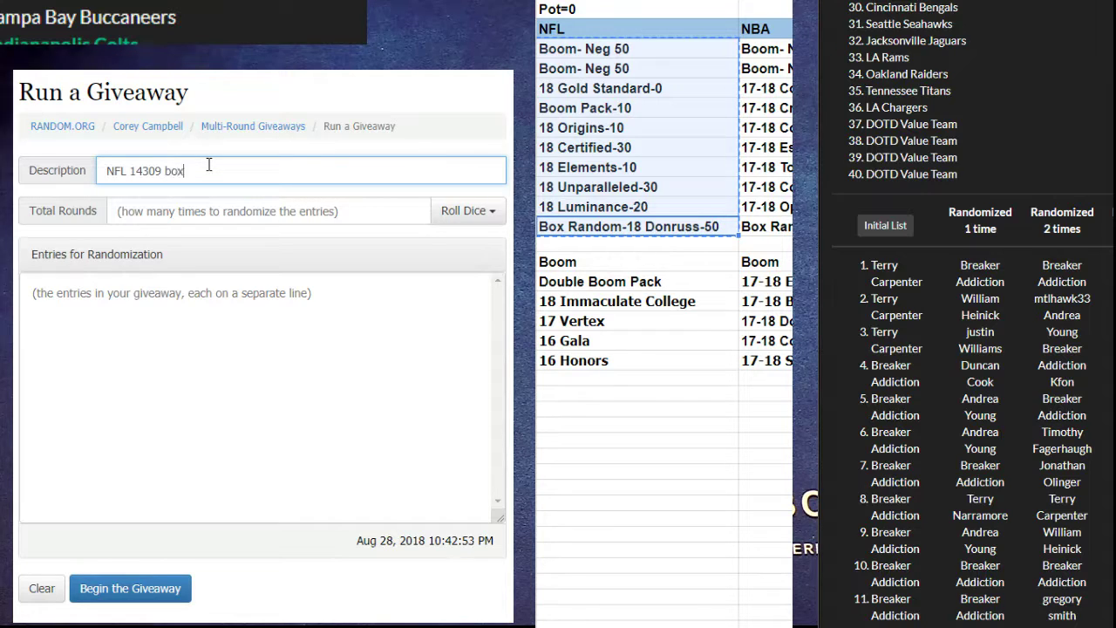
pyautogui.press('Tab')
pyautogui.write('5')
pyautogui.click(205, 301)
pyautogui.hotkey('ctrl', 'v')
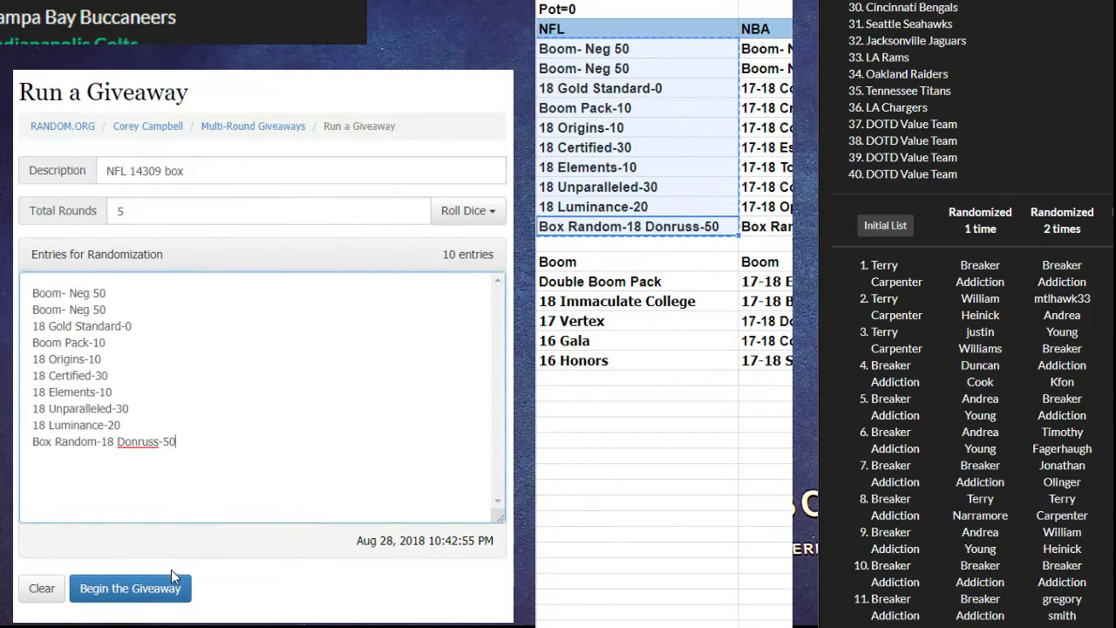
# Step: Run all five rounds of the NFL 14309 box giveaway
pyautogui.click(165, 584)
pyautogui.press('Return')
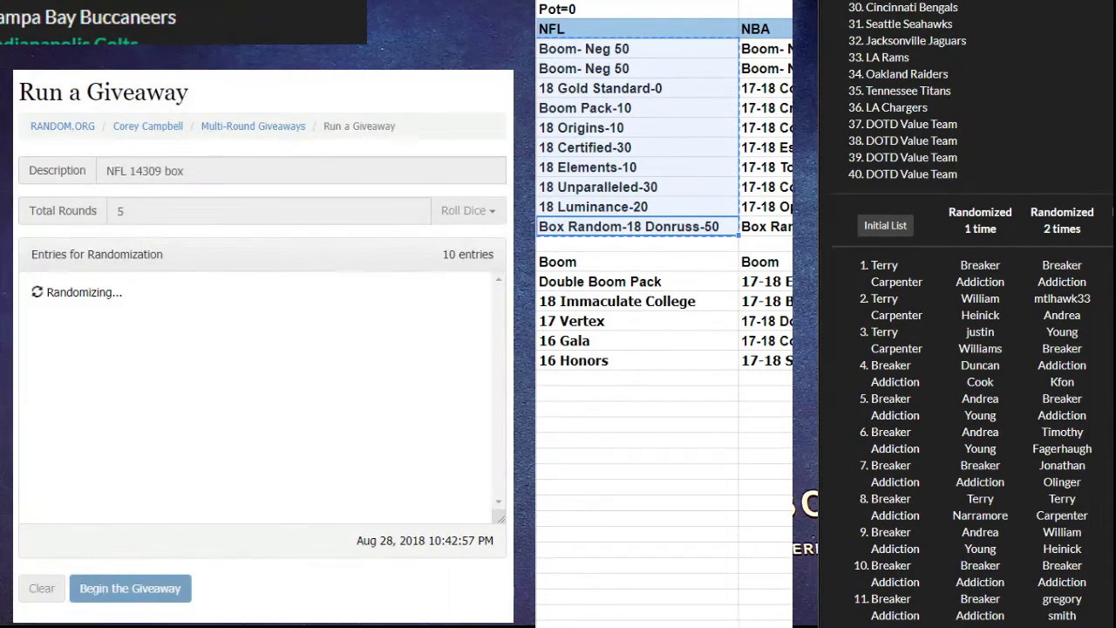
pyautogui.click(109, 588)
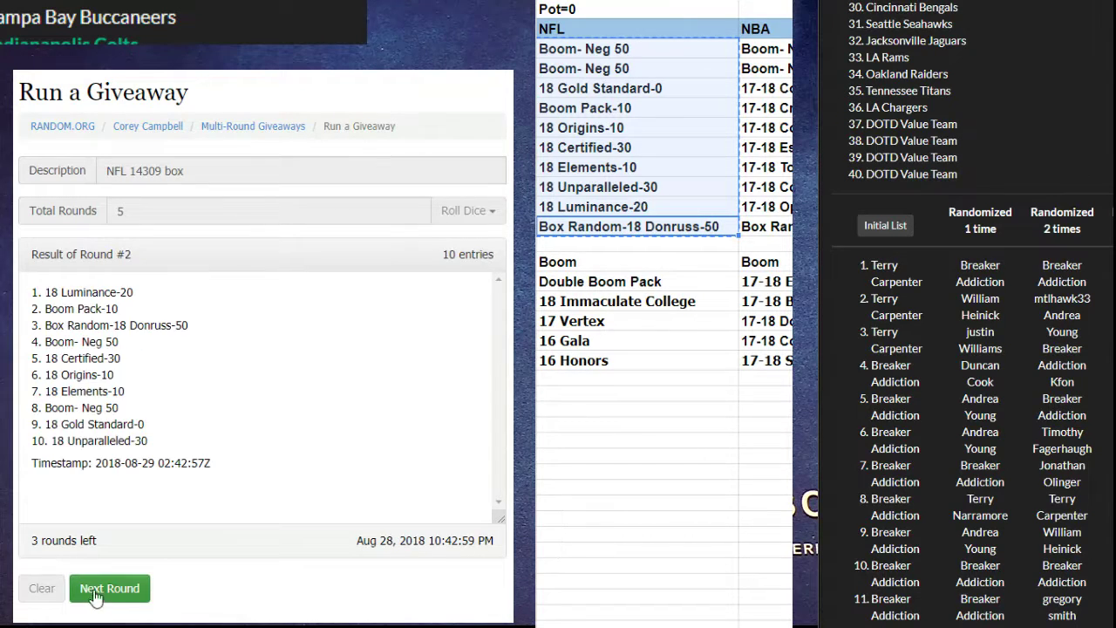
pyautogui.click(96, 587)
pyautogui.click(96, 588)
pyautogui.click(100, 589)
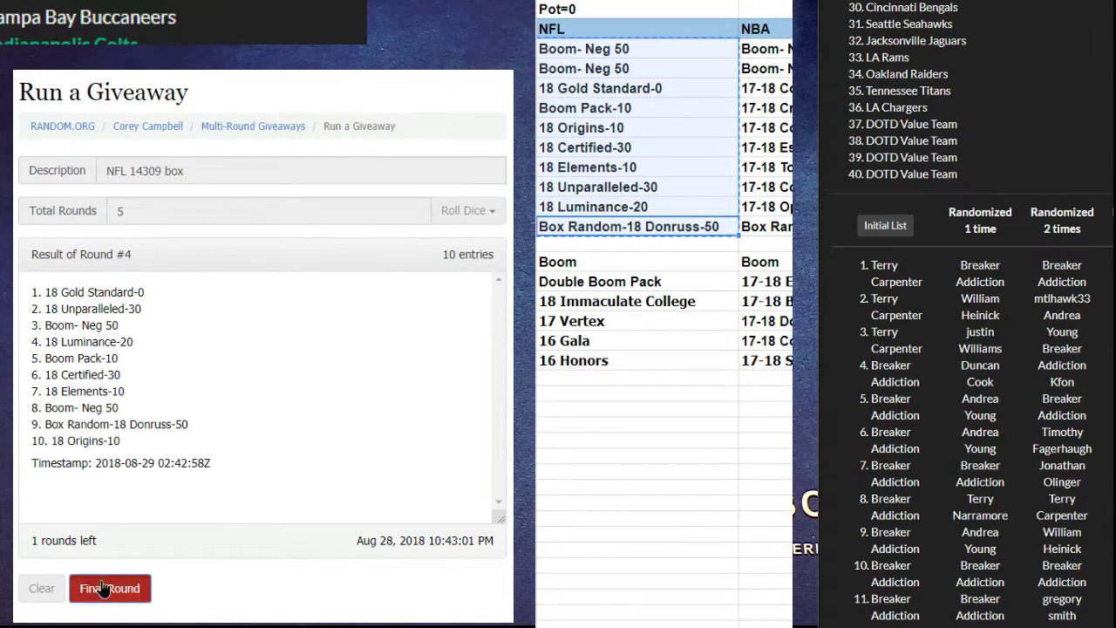
pyautogui.click(113, 589)
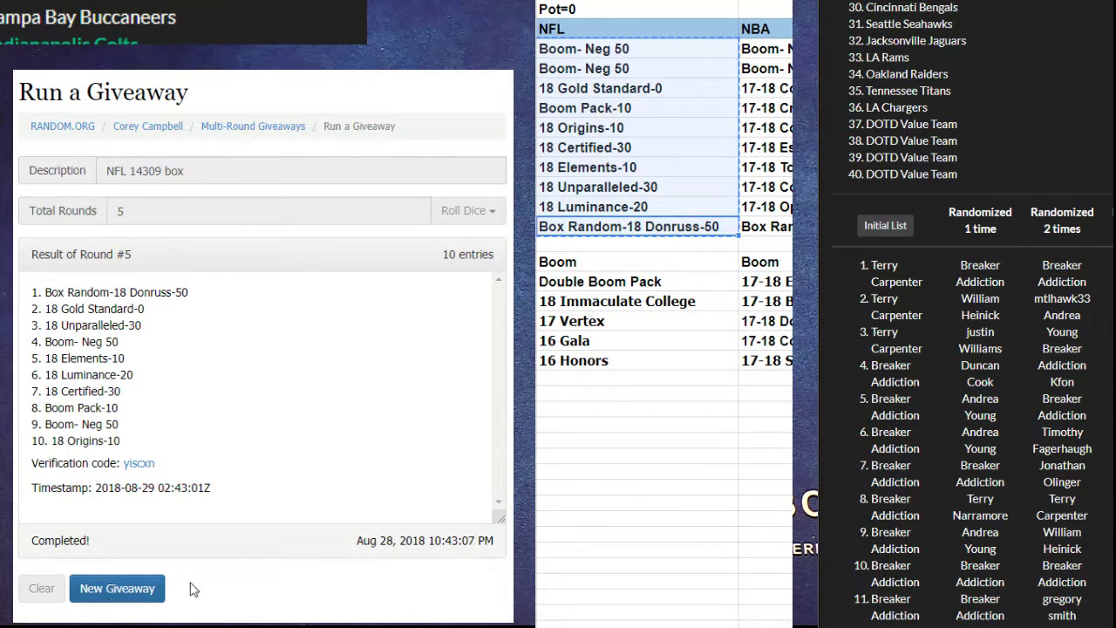
# Step: Set the pot above the NFL list in the spreadsheet to 50
pyautogui.doubleClick(606, 7)
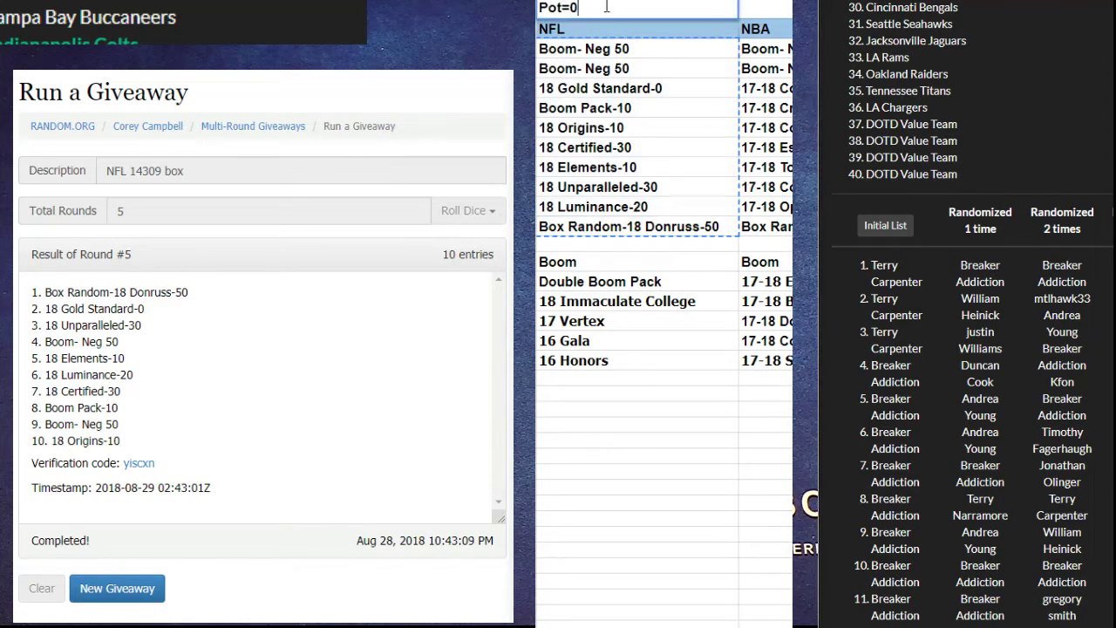
pyautogui.press('BackSpace')
pyautogui.write('5')
pyautogui.click(625, 133)
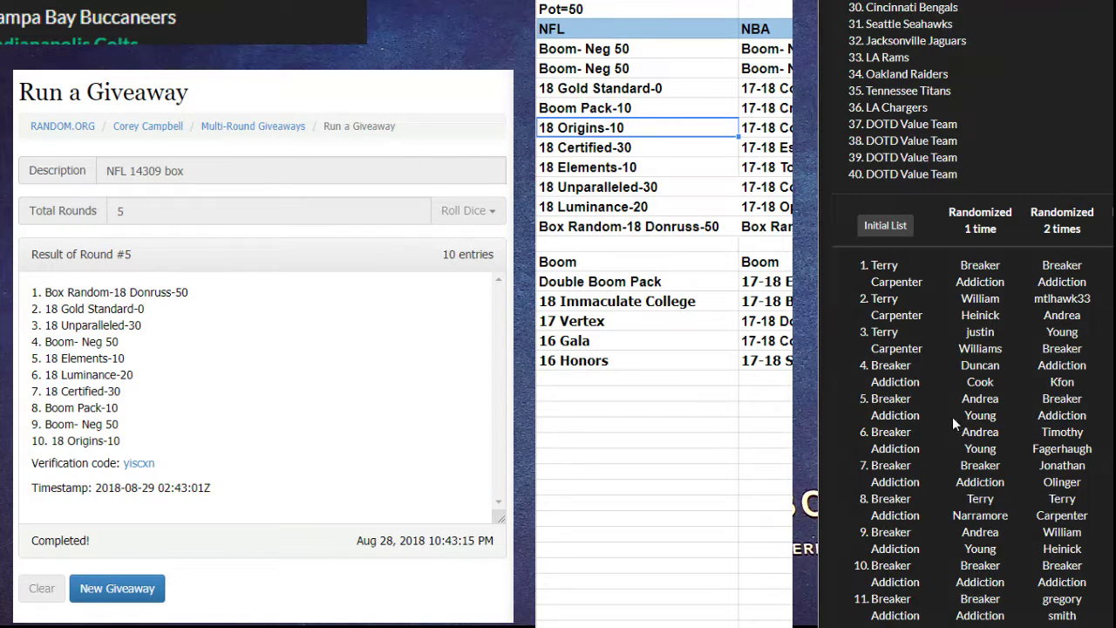
# Step: Copy the initial contestant list from the box break results and paste it as the entries of a new giveaway
pyautogui.click(898, 234)
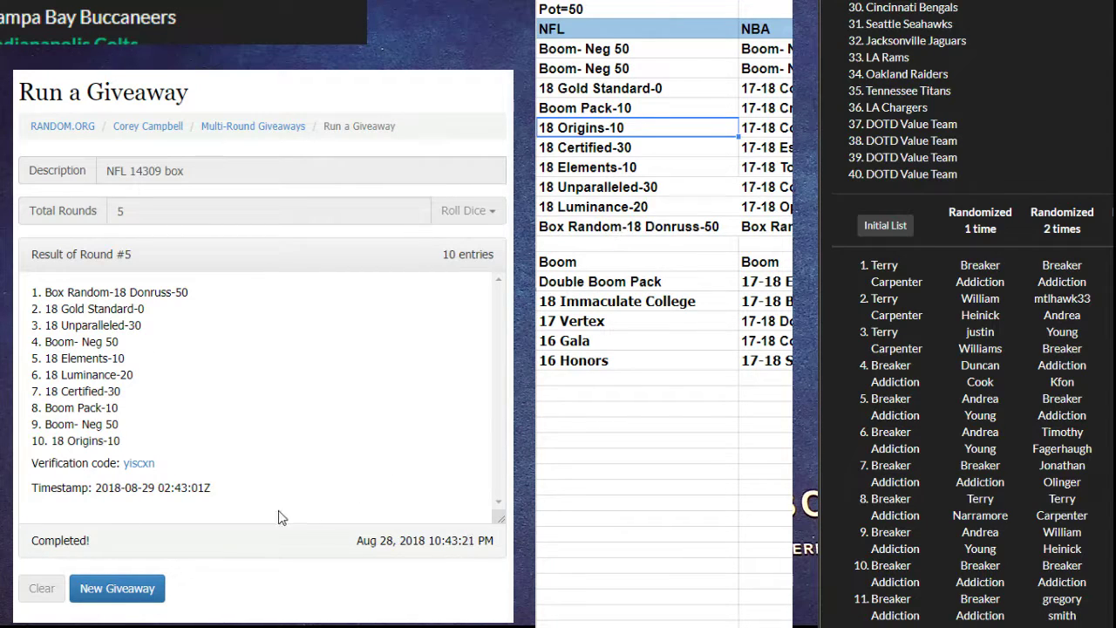
pyautogui.click(119, 589)
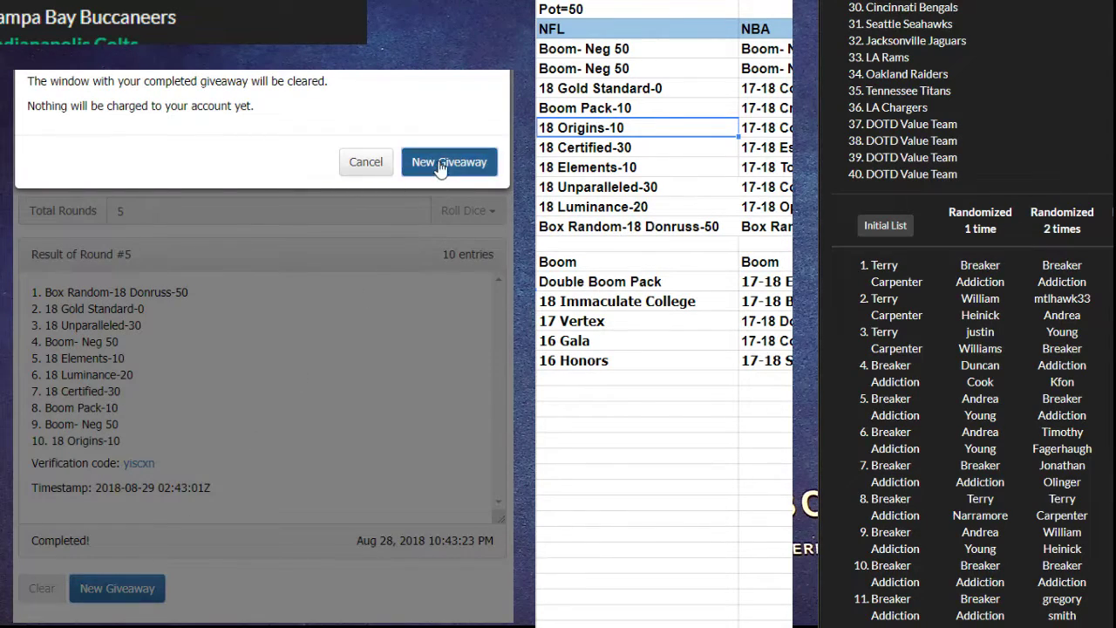
pyautogui.press('Return')
pyautogui.click(286, 369)
pyautogui.hotkey('ctrl', 'v')
# Step: Set the giveaway description to "NFL 14309 random" and the total rounds to 5
pyautogui.click(181, 170)
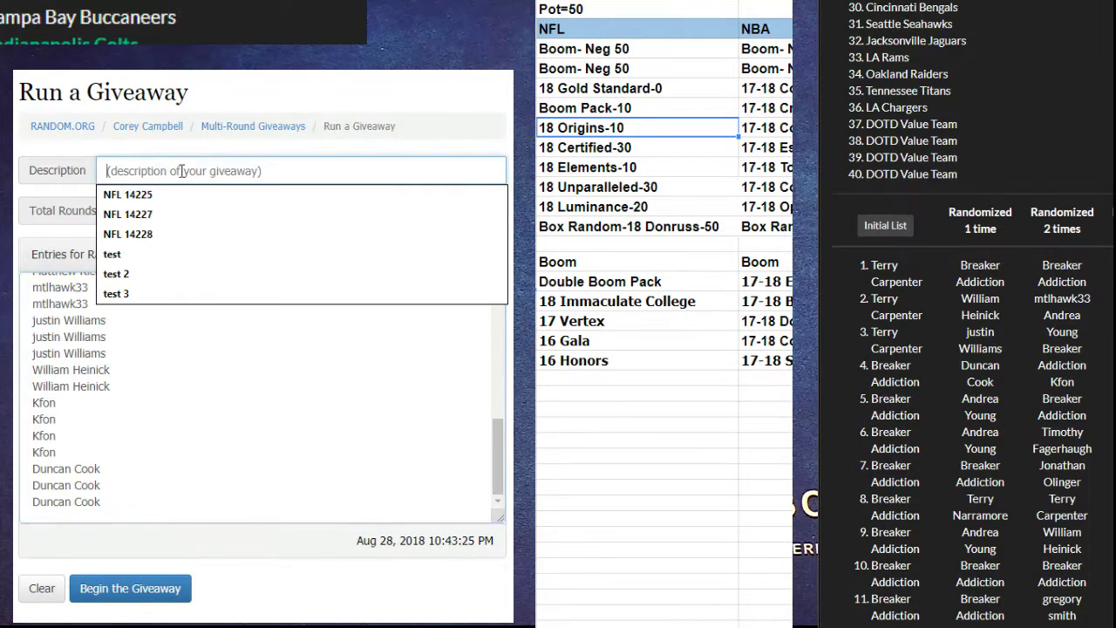
pyautogui.write('NFL 14309')
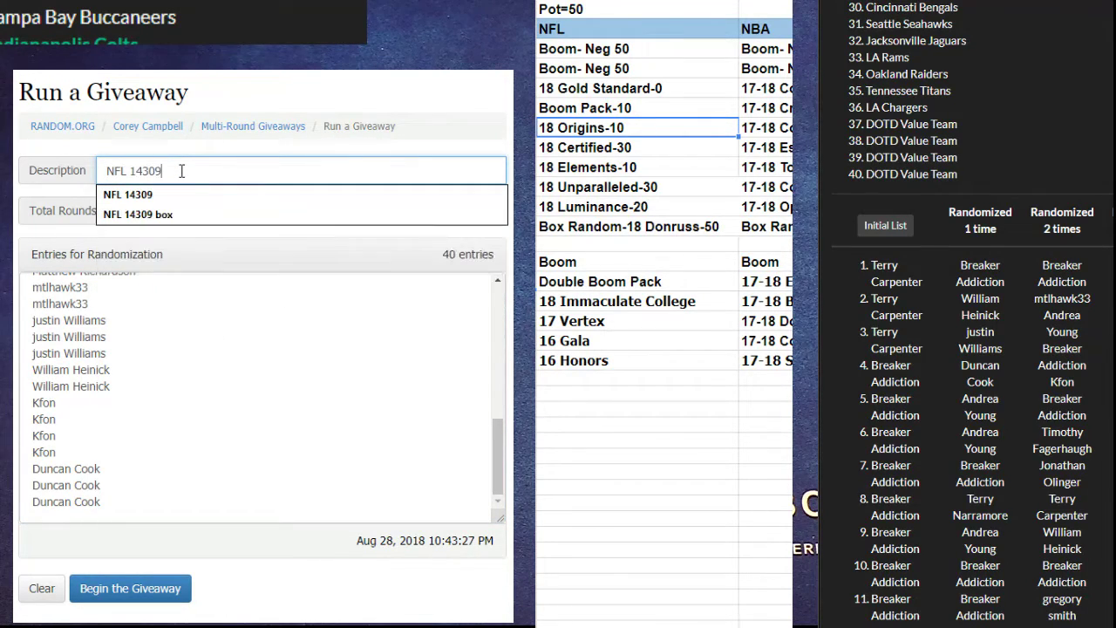
pyautogui.press('Tab')
pyautogui.write('5')
pyautogui.click(199, 168)
pyautogui.write('random')
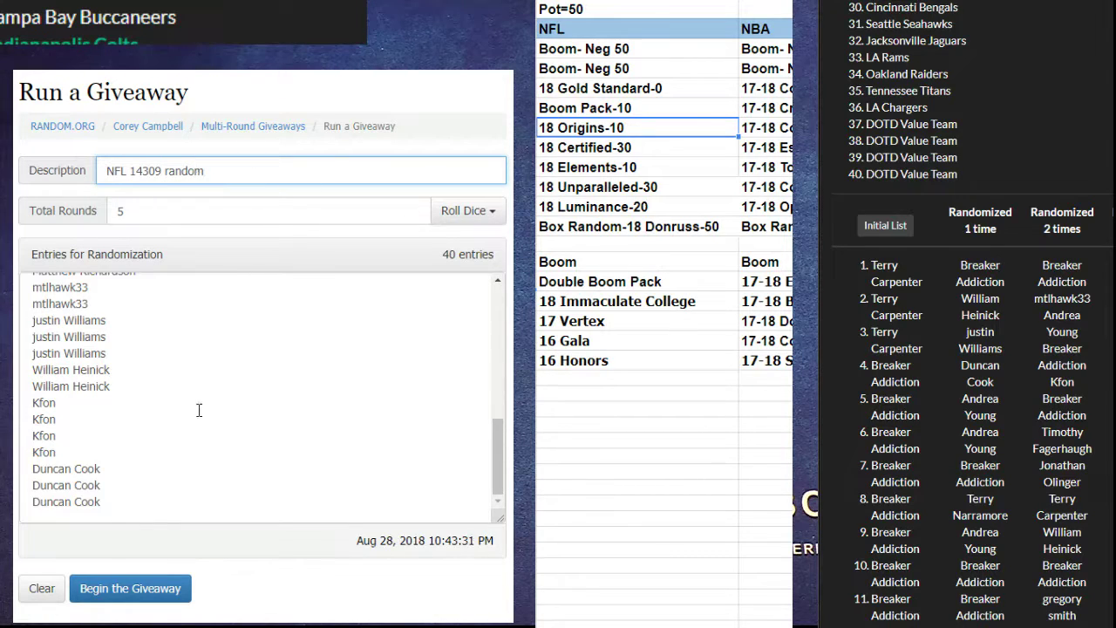
# Step: Run all five rounds of the NFL 14309 random giveaway
pyautogui.click(161, 589)
pyautogui.click(405, 218)
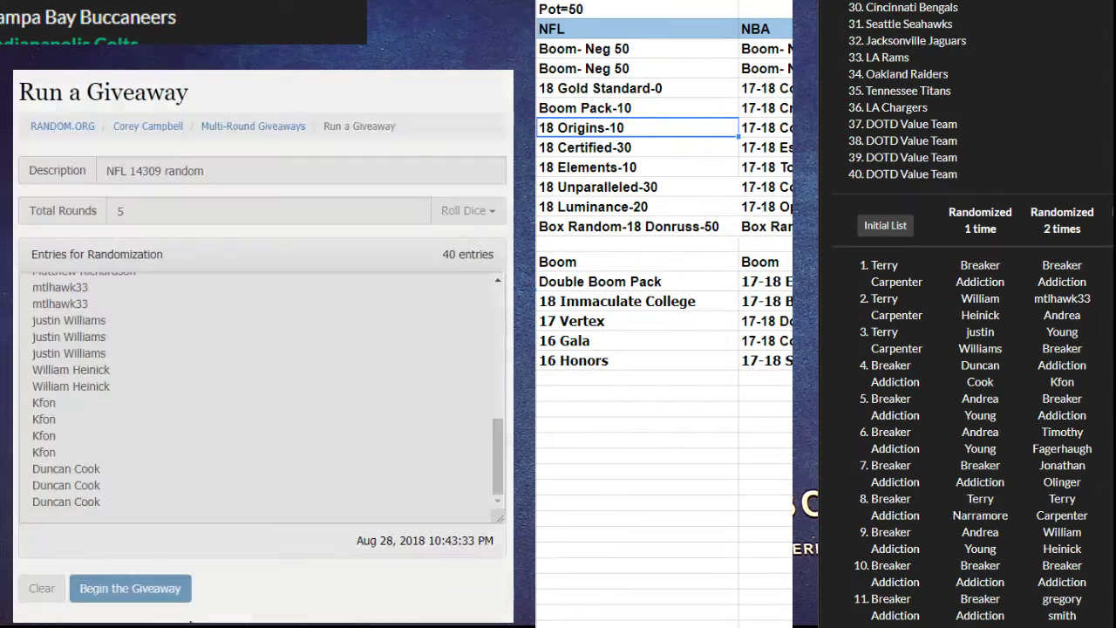
pyautogui.click(107, 591)
pyautogui.click(100, 600)
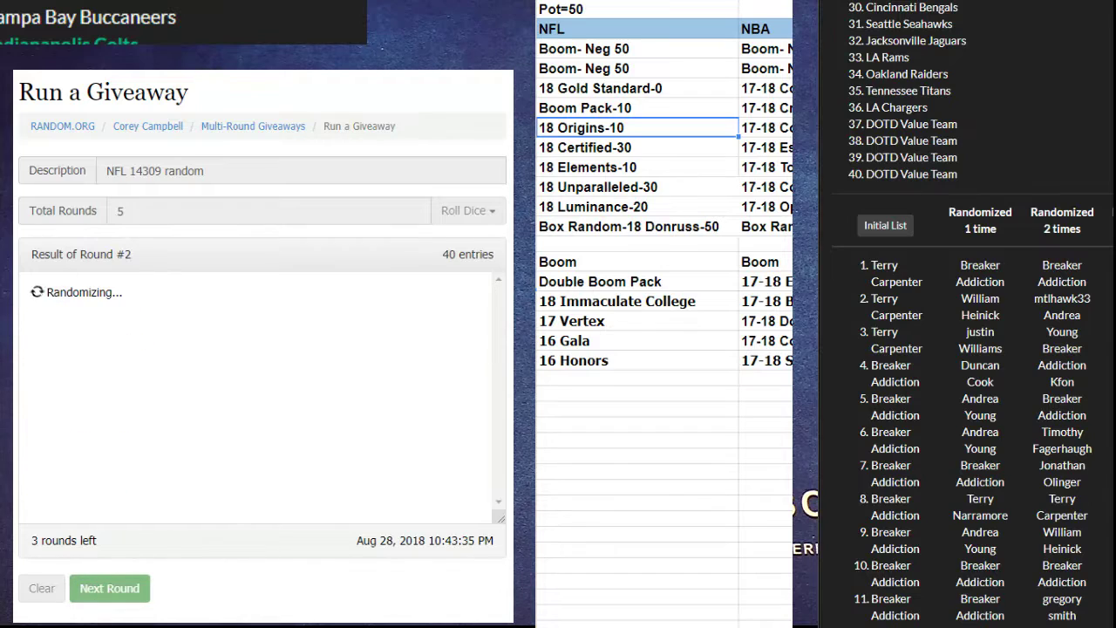
pyautogui.click(102, 600)
pyautogui.click(105, 606)
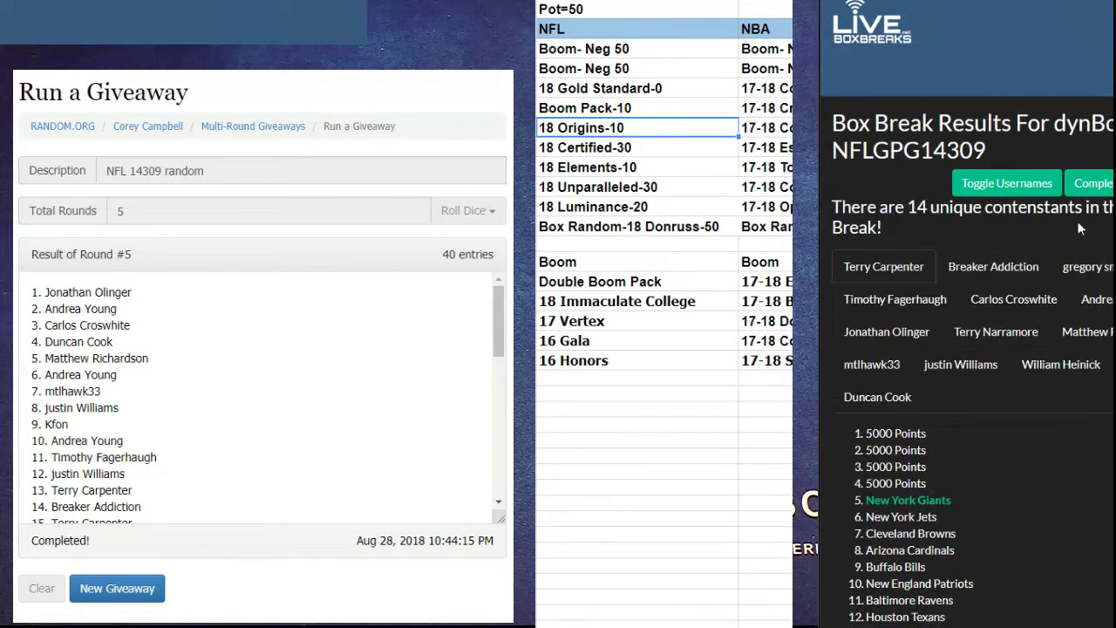
# Step: Mark the NFLGPG14309 box break as complete on its results page
pyautogui.click(1089, 183)
pyautogui.click(1108, 94)
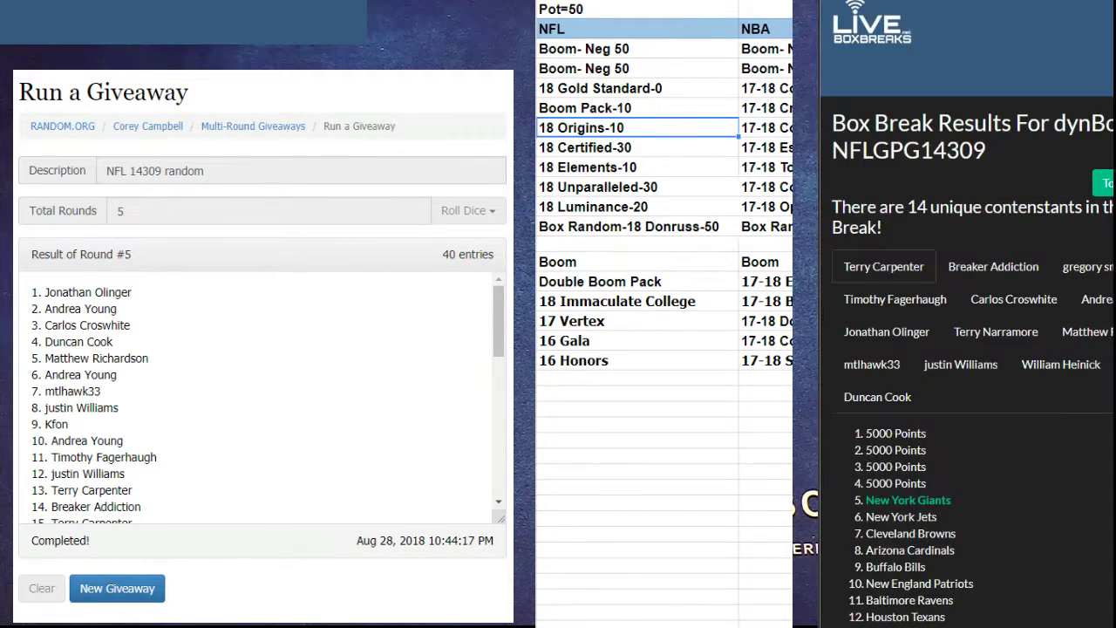